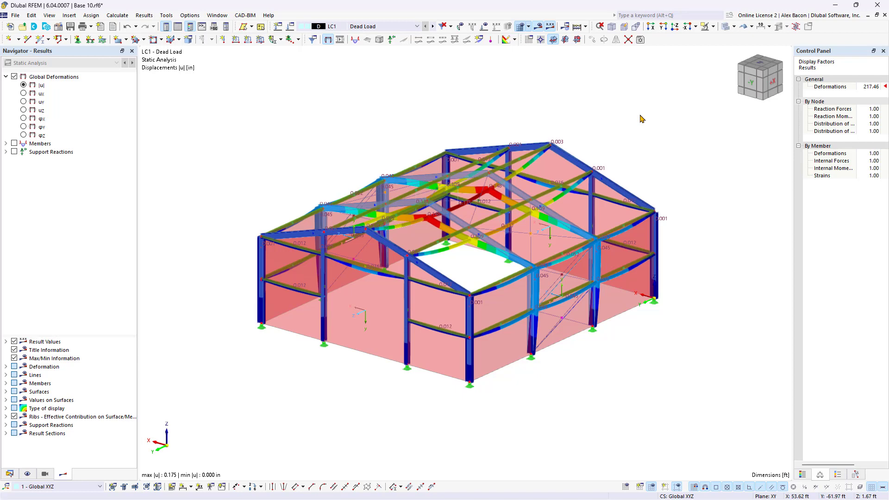
- Show the results tables and the color scale for the global deformations
click(178, 25)
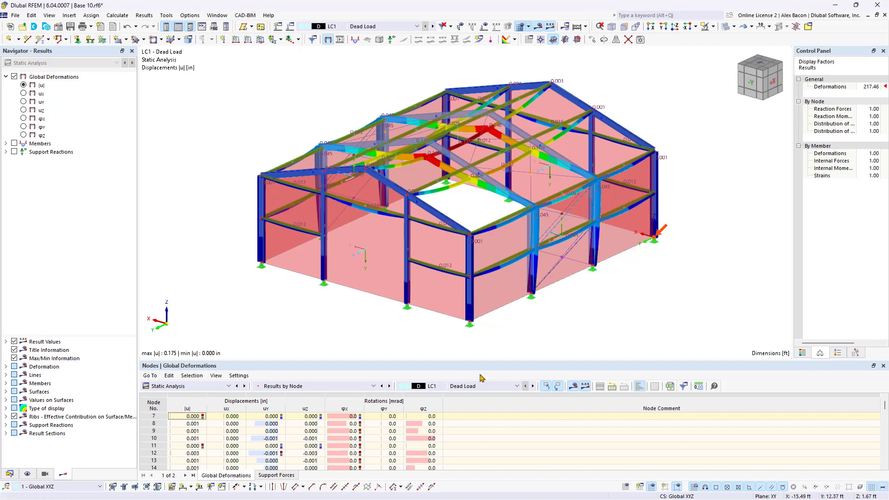
click(810, 353)
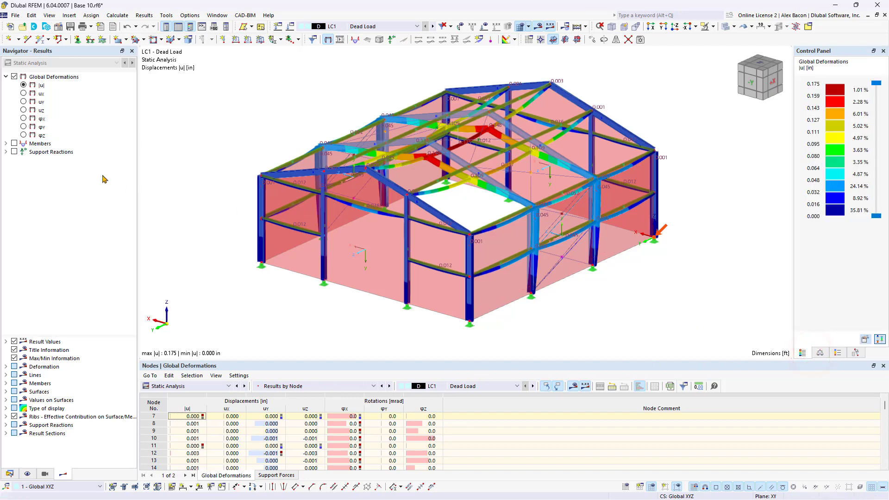
- Turn on the support reactions and display the axial internal forces N on the members
click(14, 152)
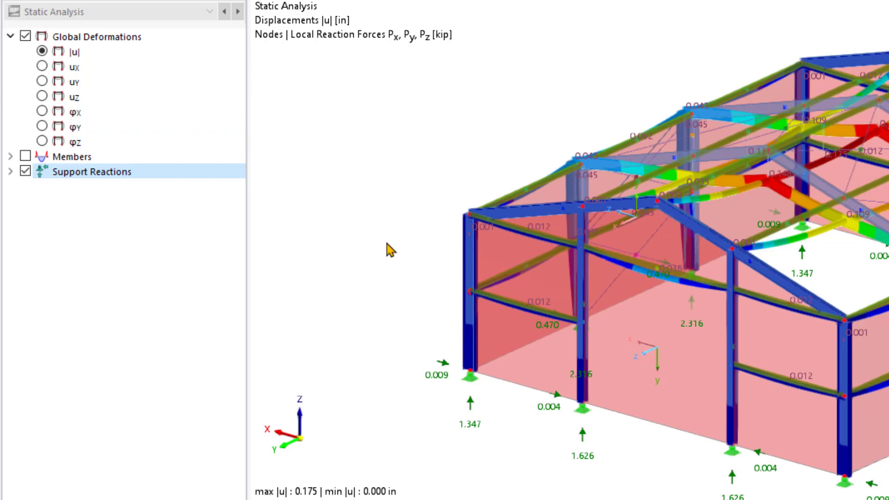
click(25, 156)
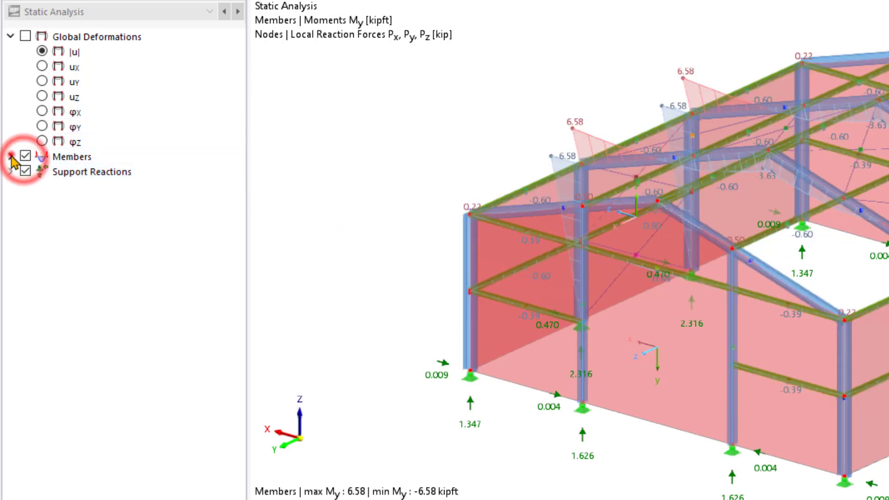
click(11, 157)
click(27, 186)
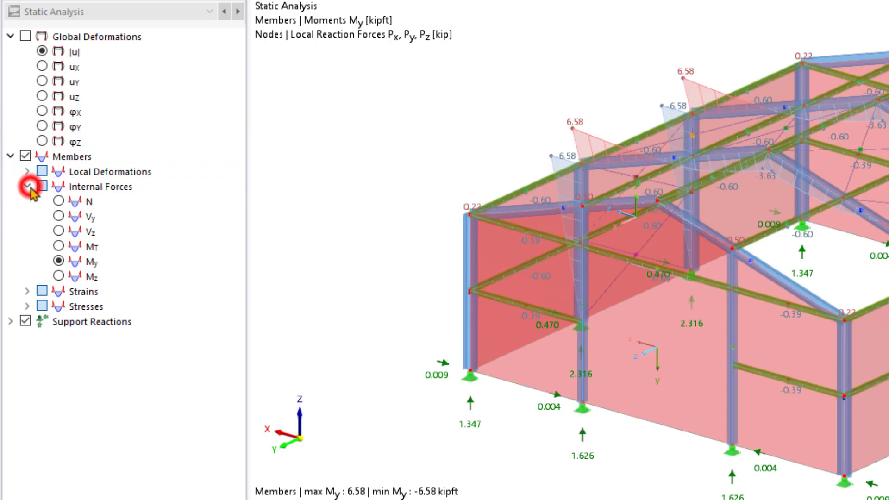
click(60, 202)
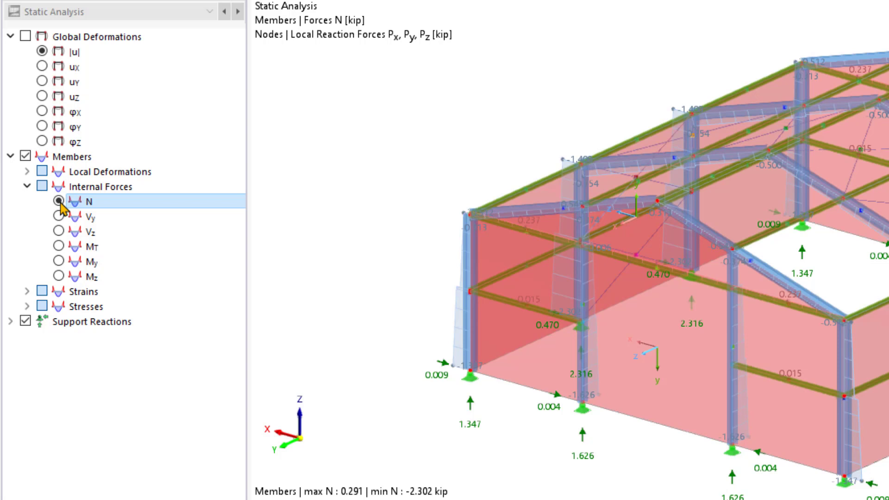
click(11, 322)
click(26, 337)
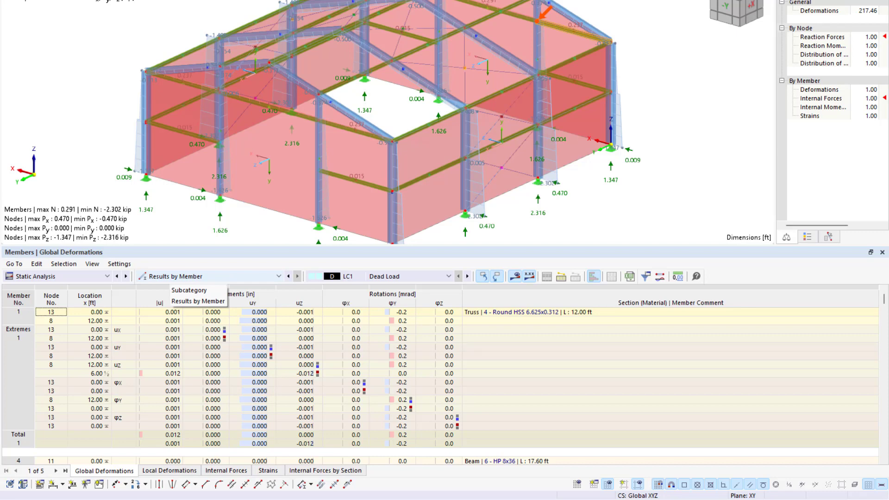
- Switch the static analysis results table for LC1 to the Overview subcategory
click(89, 282)
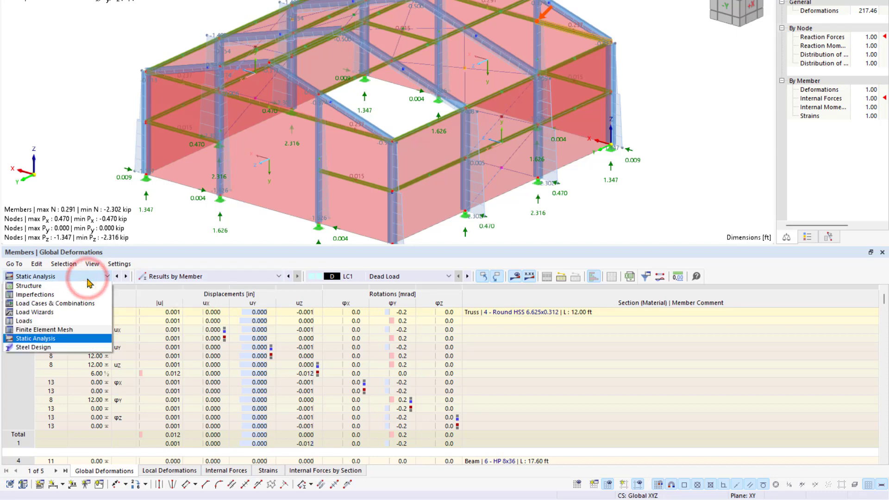
click(87, 278)
click(146, 277)
click(176, 304)
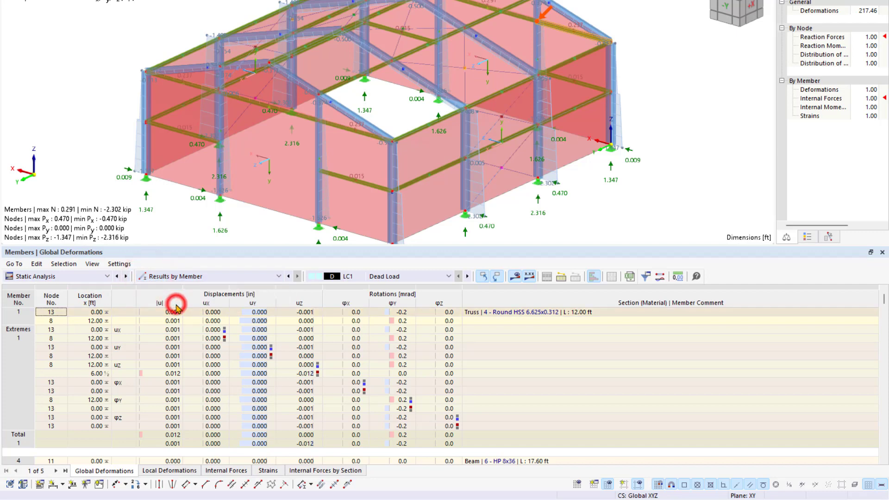
click(237, 275)
click(233, 286)
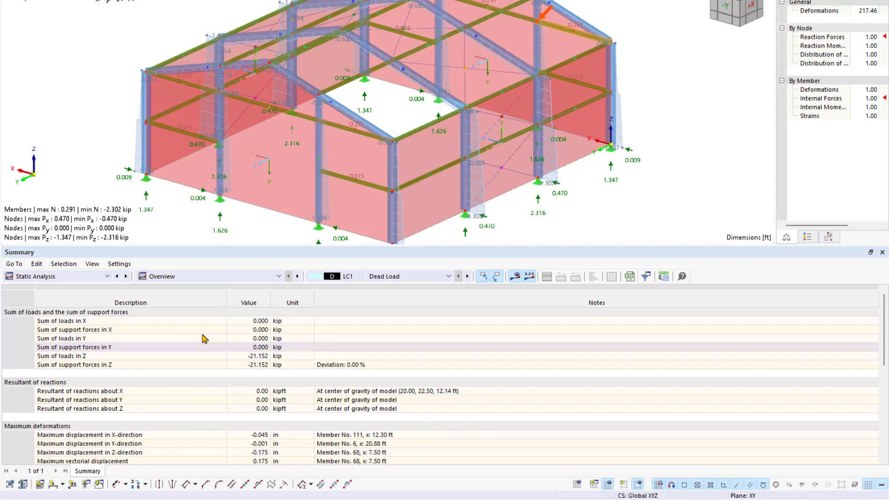
- Enlarge the results table and read through the summary of loads, reactions, maximum deformations and calculation statistics
click(221, 277)
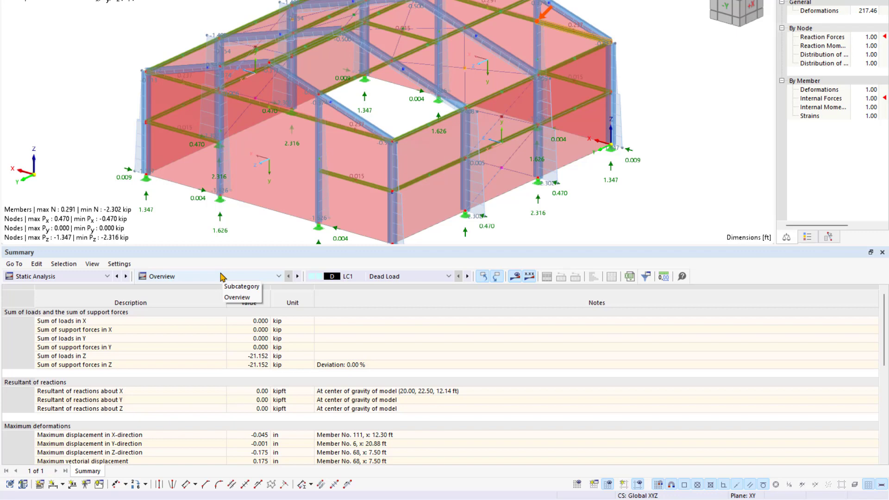
click(236, 297)
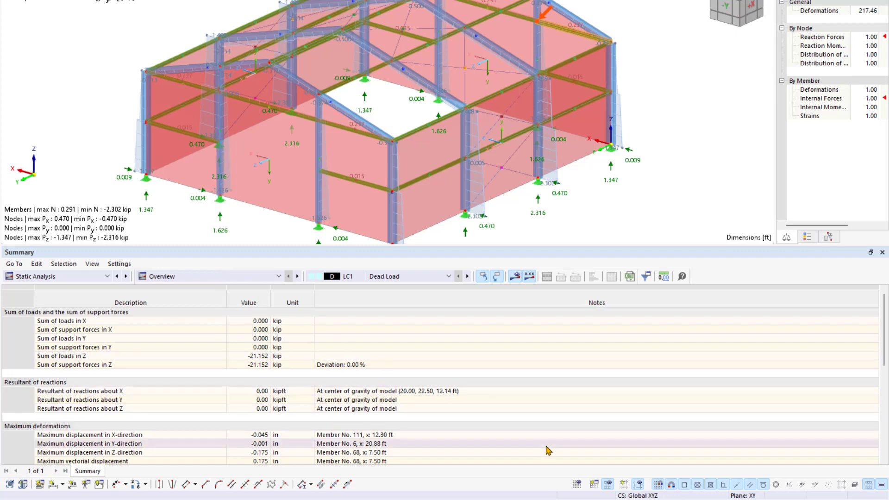
drag(380, 246, 385, 172)
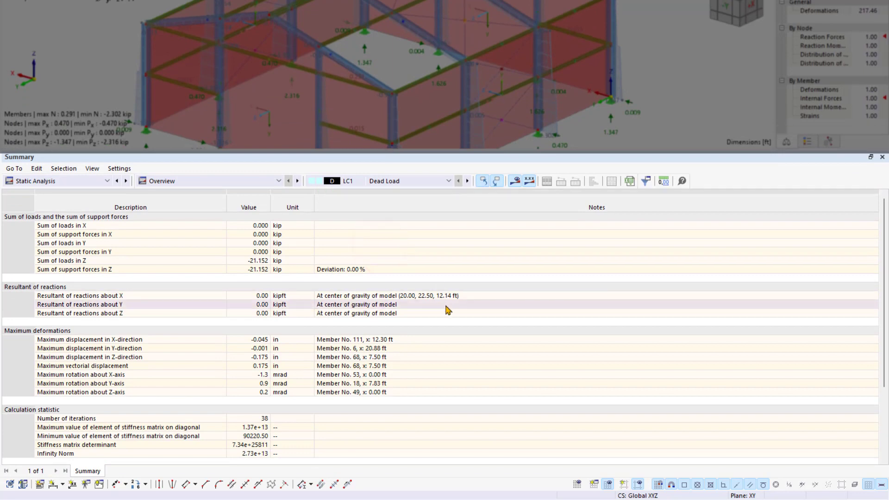
scroll(447, 307, down, 3)
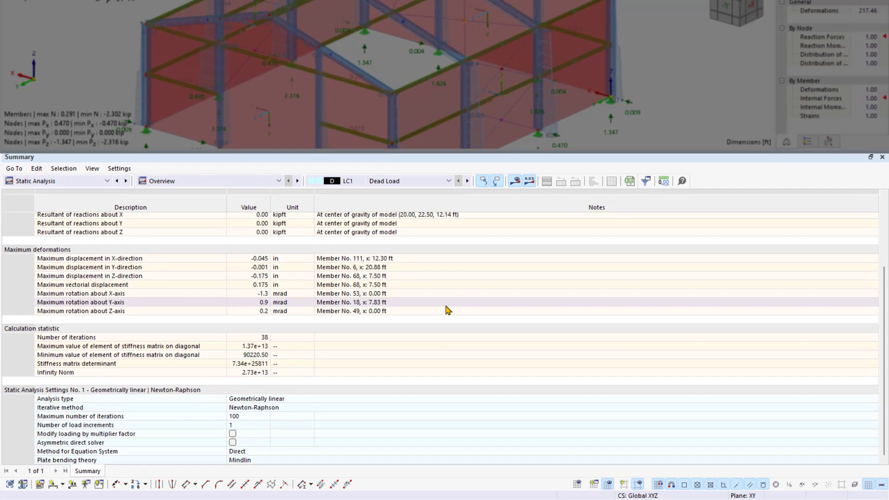
scroll(446, 306, up, 3)
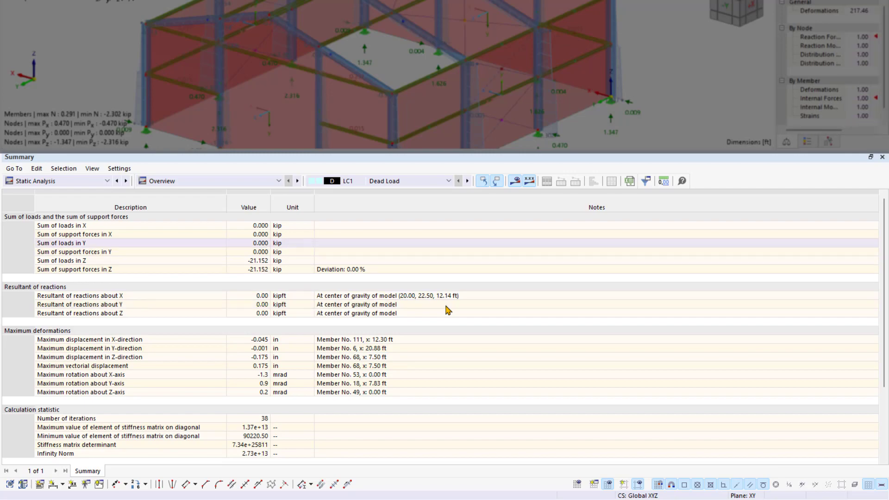
- Open the Result Table Manager and review the display options for the node and member global deformation tables, leaving them as they are
click(645, 181)
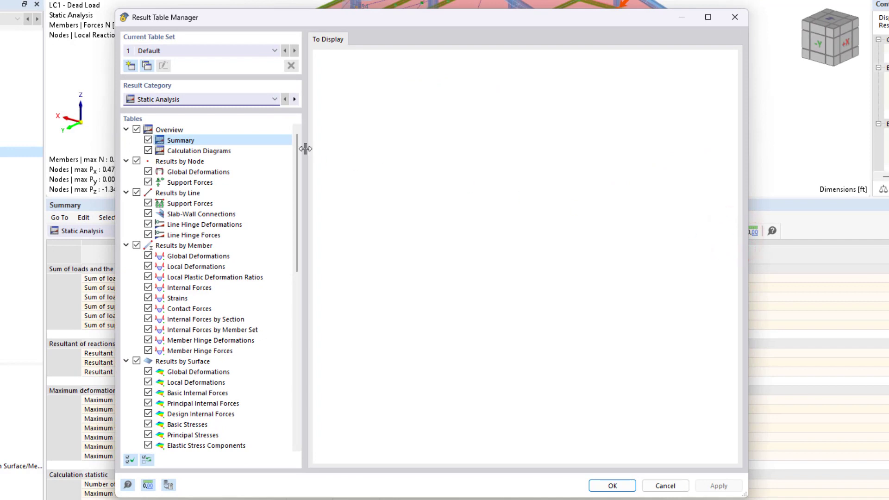
click(186, 141)
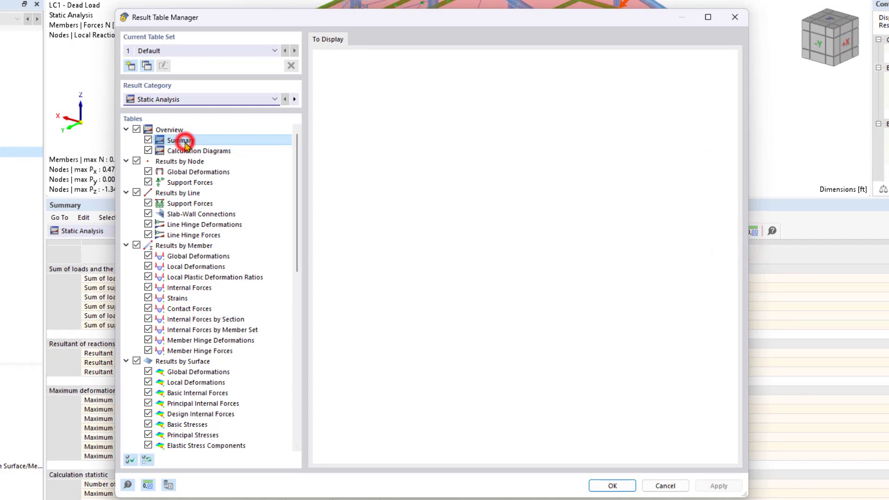
click(152, 131)
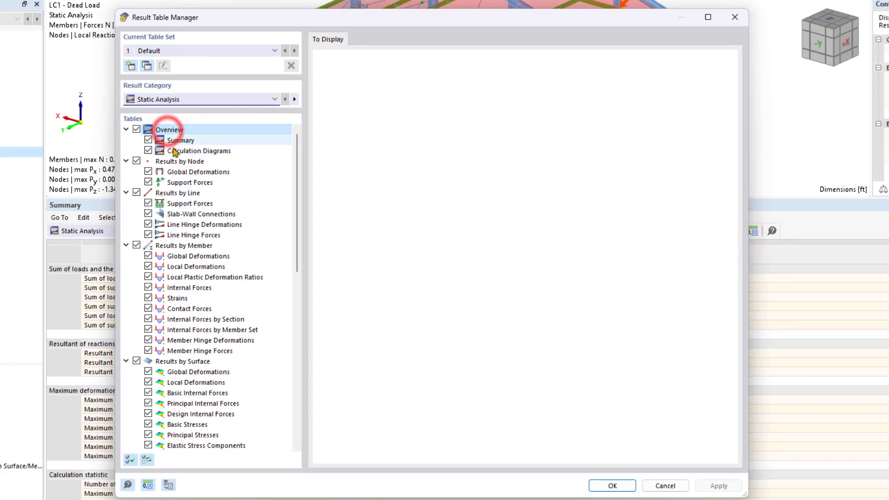
click(181, 172)
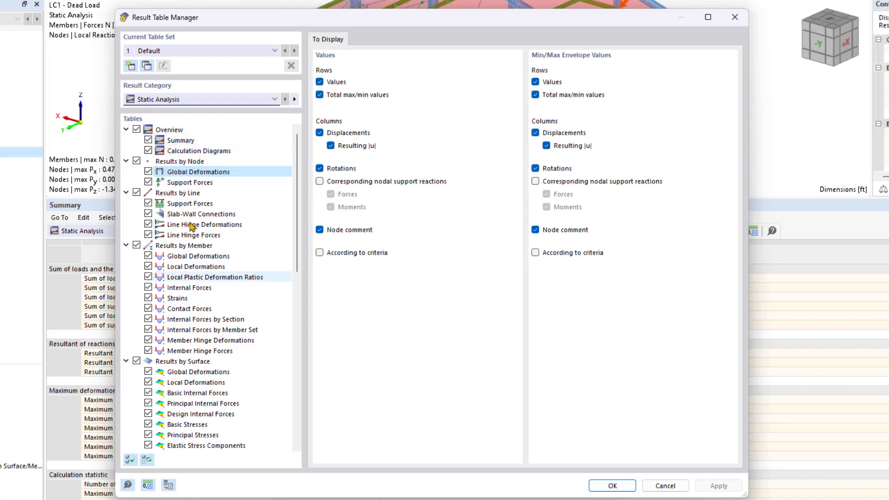
click(196, 256)
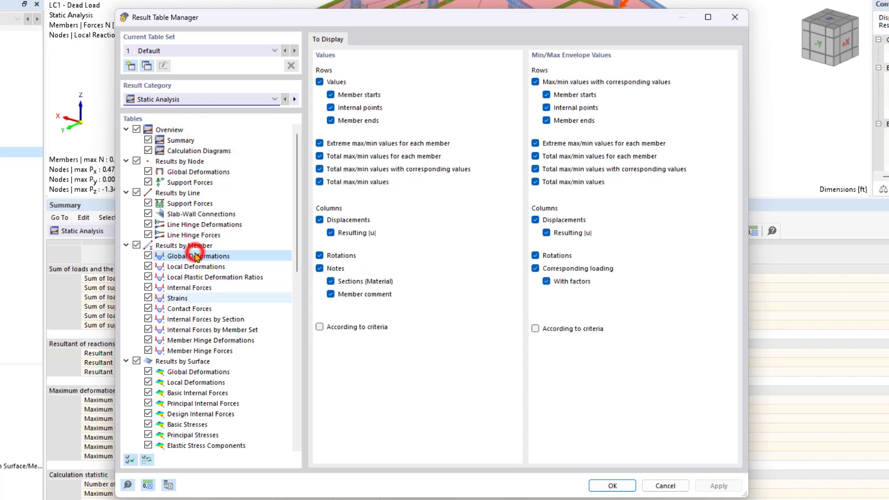
click(746, 17)
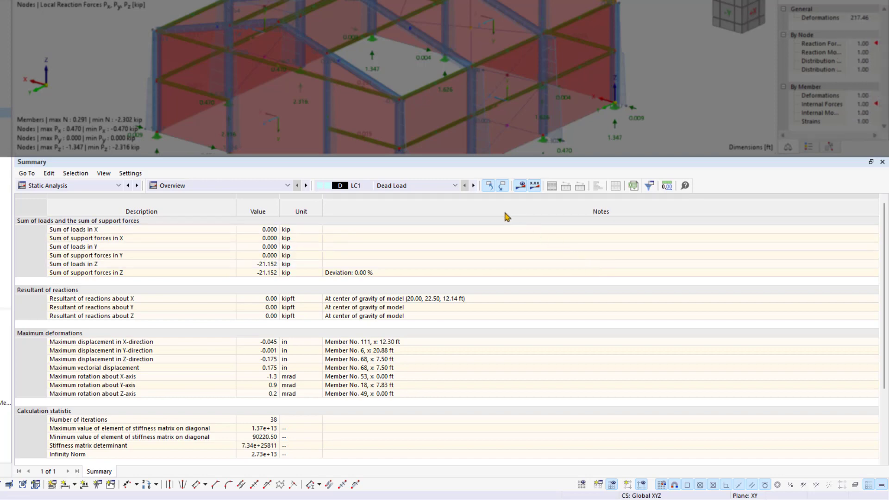
- Switch the LC1 results table to Results by Node and view the global deformations and support forces
click(448, 186)
click(447, 186)
click(250, 186)
click(221, 200)
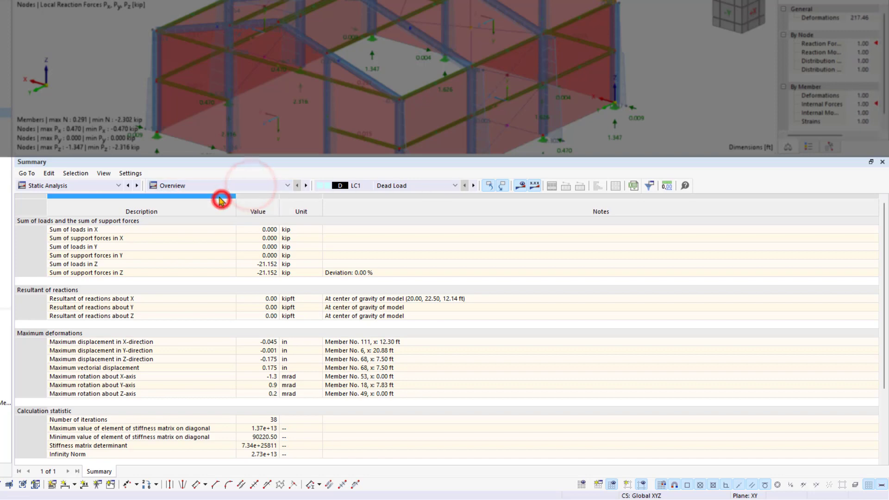
click(218, 185)
click(204, 200)
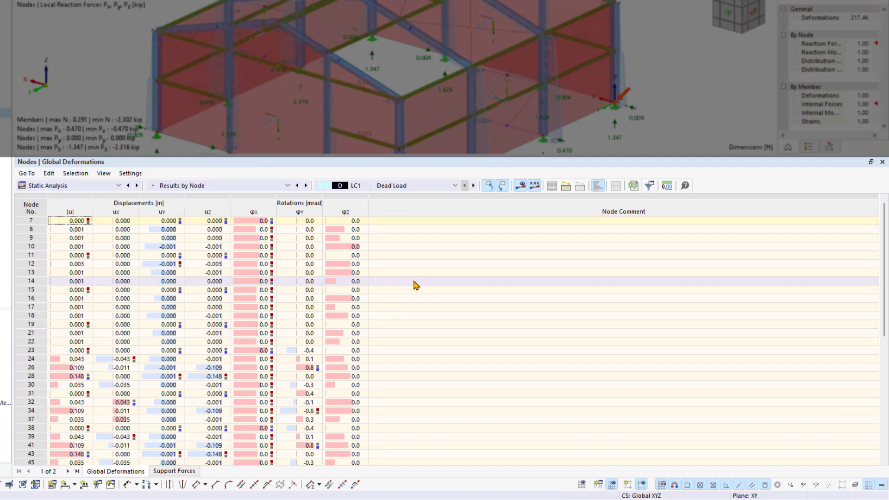
click(170, 472)
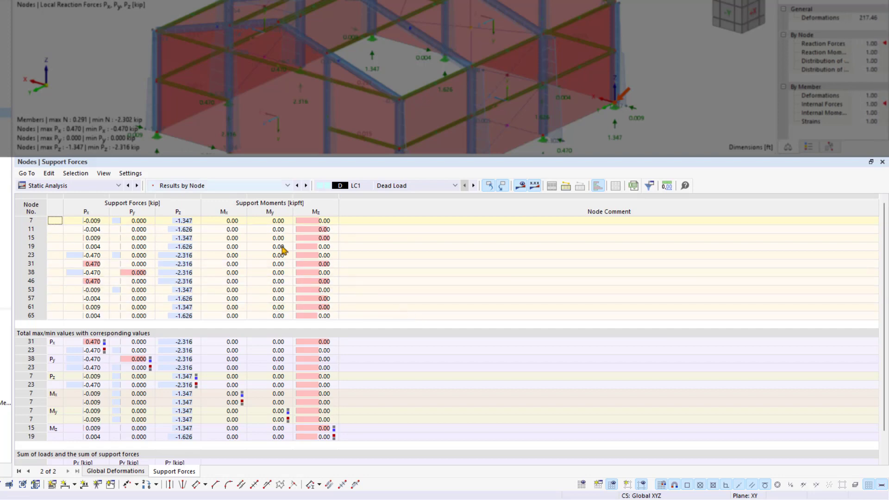
- Switch the table to Results by Member and go through the global deformations, local deformations and internal forces
click(287, 185)
click(215, 212)
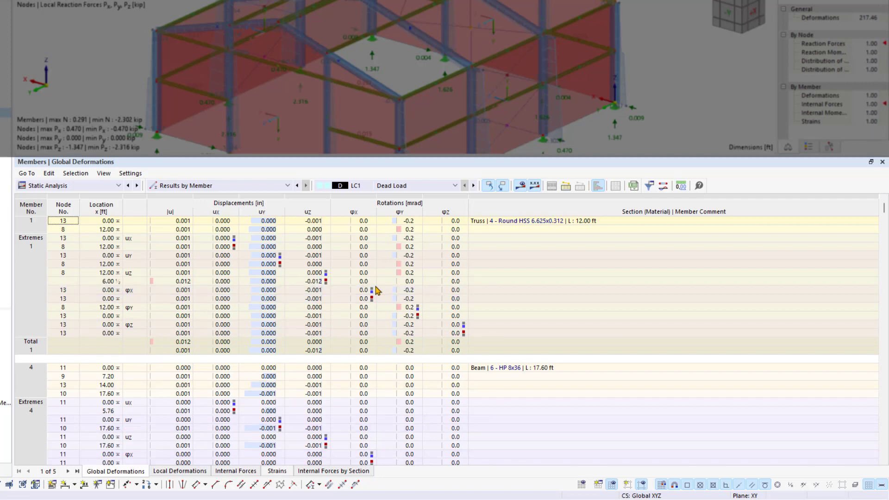
click(176, 471)
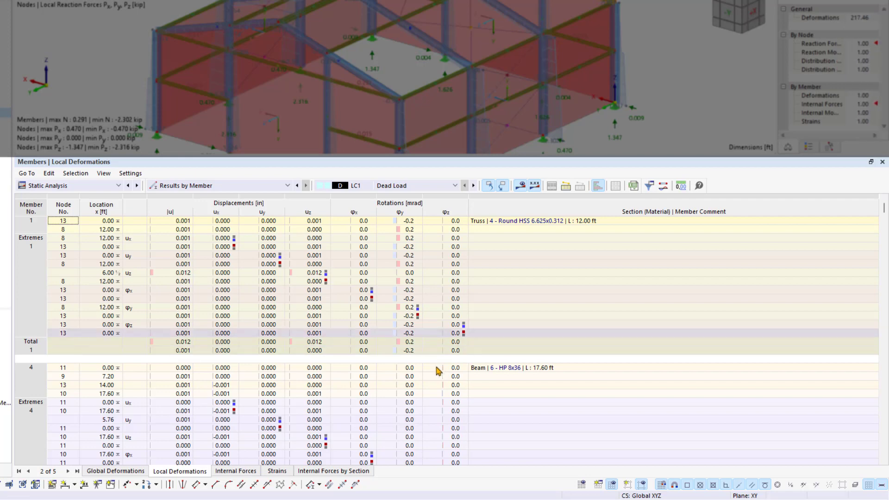
click(239, 472)
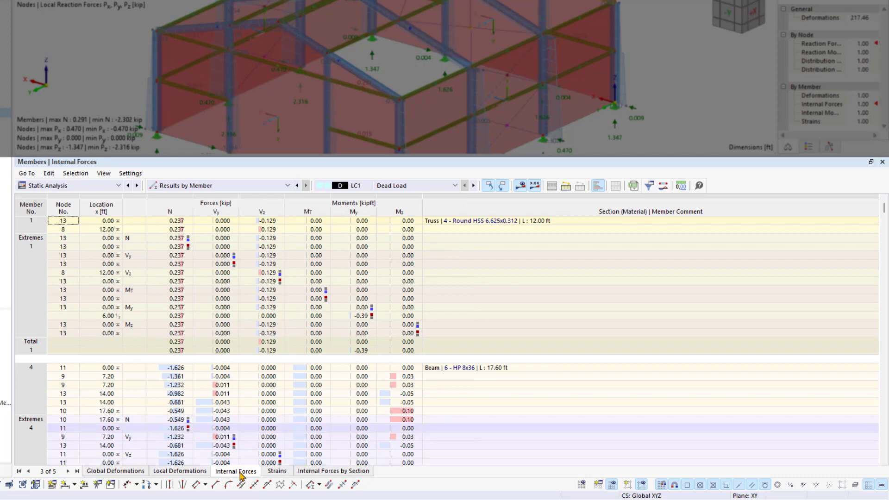
- Reduce the height of the results table and display the member shear forces Vz in the model
drag(162, 239, 161, 233)
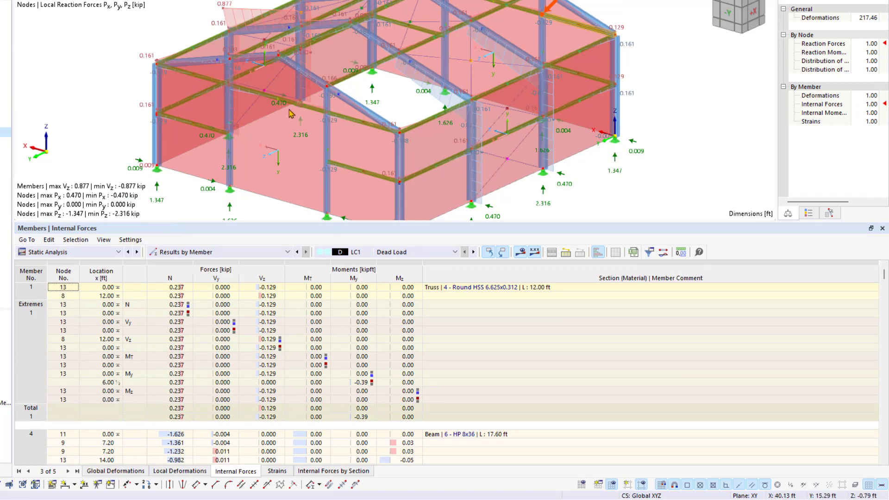
scroll(289, 111, down, 1)
middle_drag(289, 110, 281, 111)
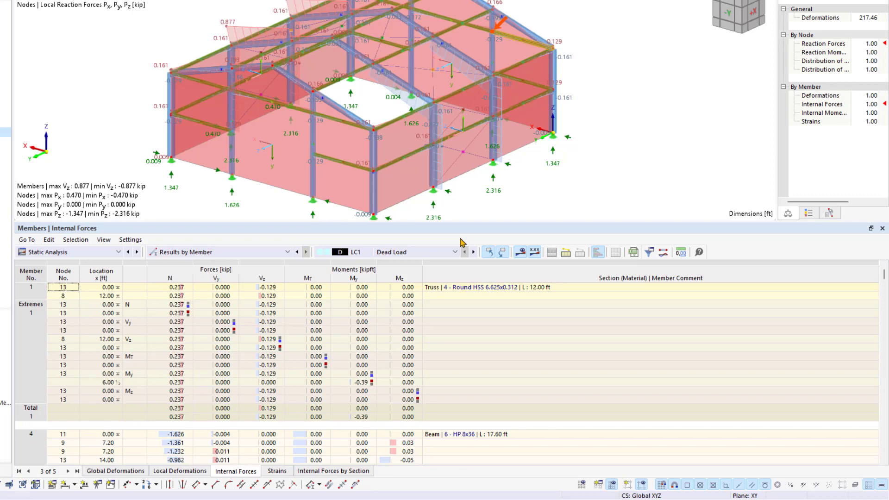
- Select the front corner column and the adjacent member 113 to examine their rows in the internal forces table
click(375, 193)
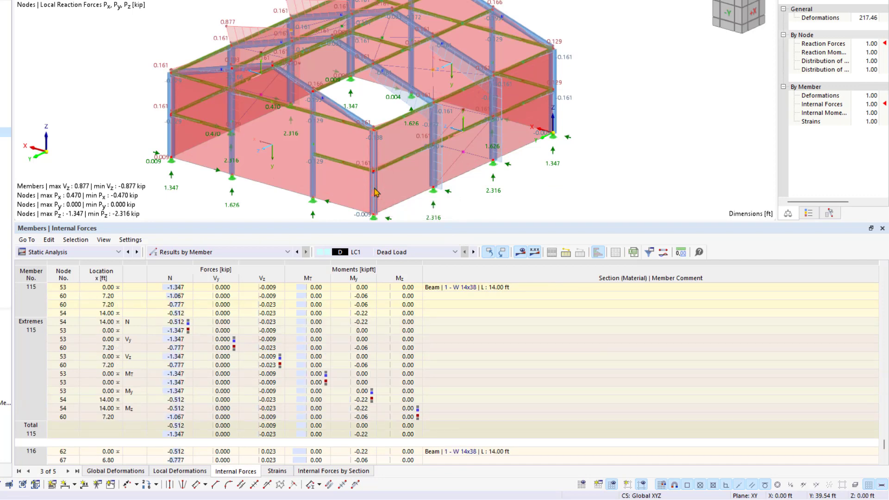
click(435, 172)
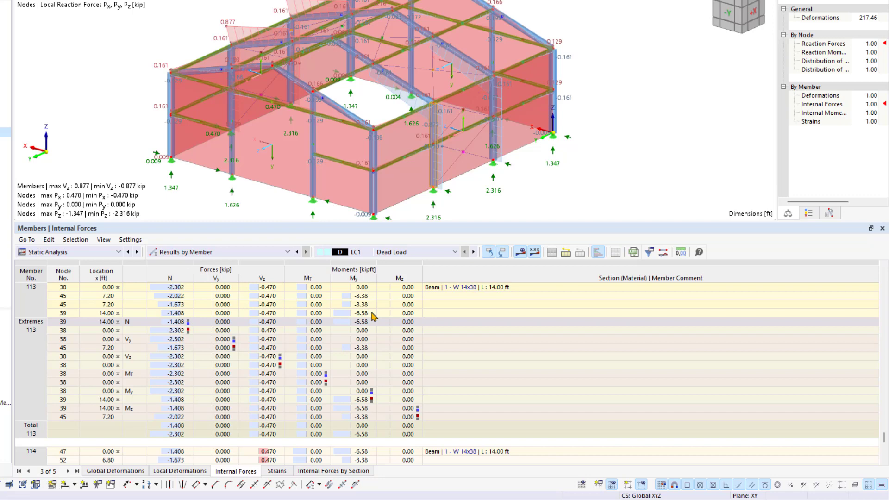
click(107, 340)
click(63, 312)
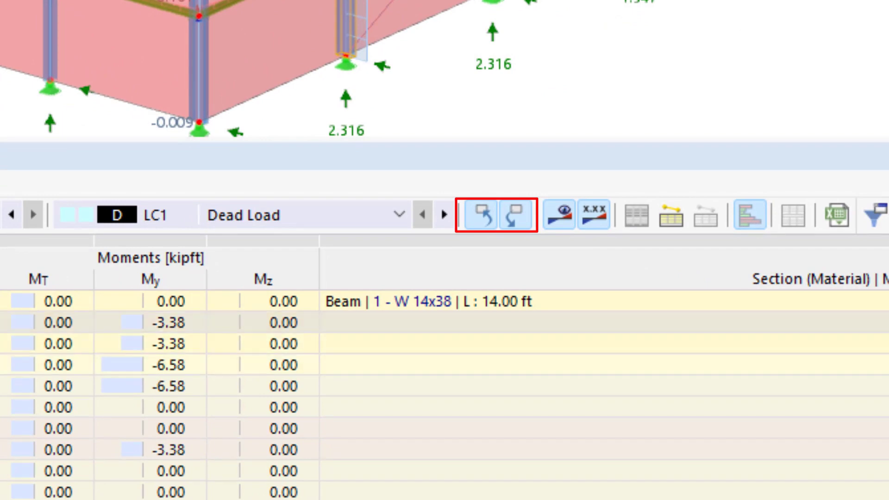
- Switch off both selection synchronization options between the table and the model, and switch them back on
click(479, 216)
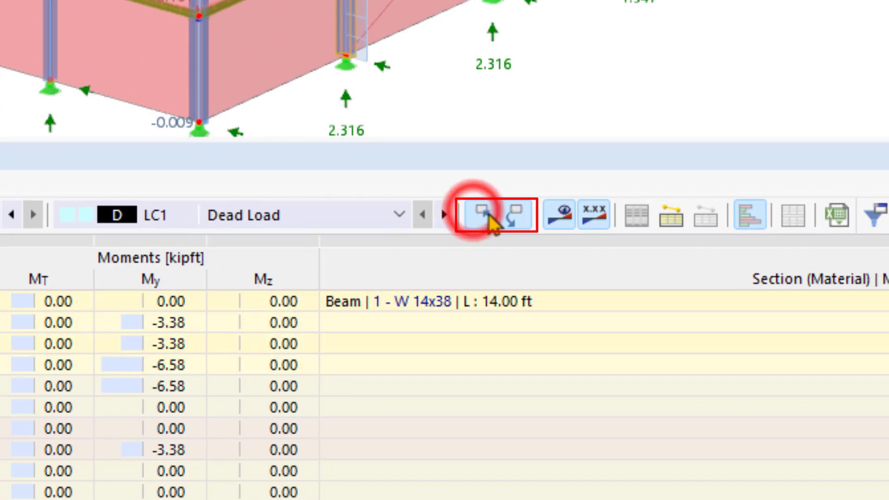
click(518, 217)
click(482, 216)
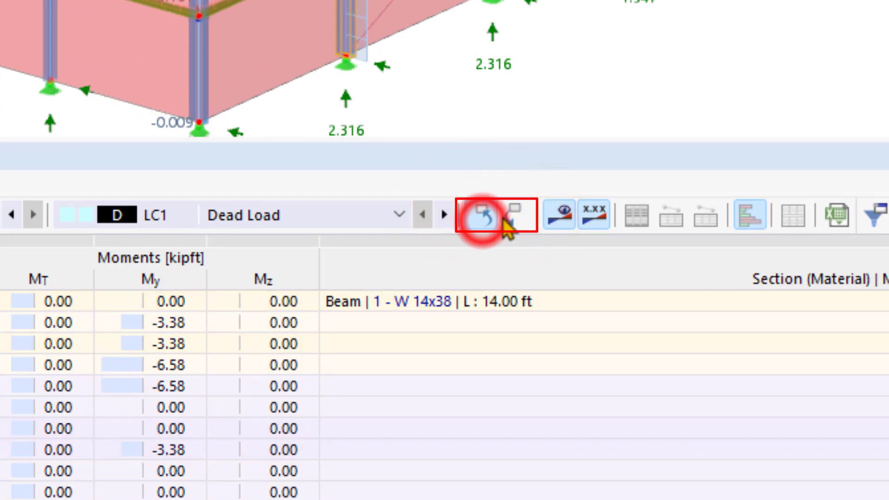
click(509, 216)
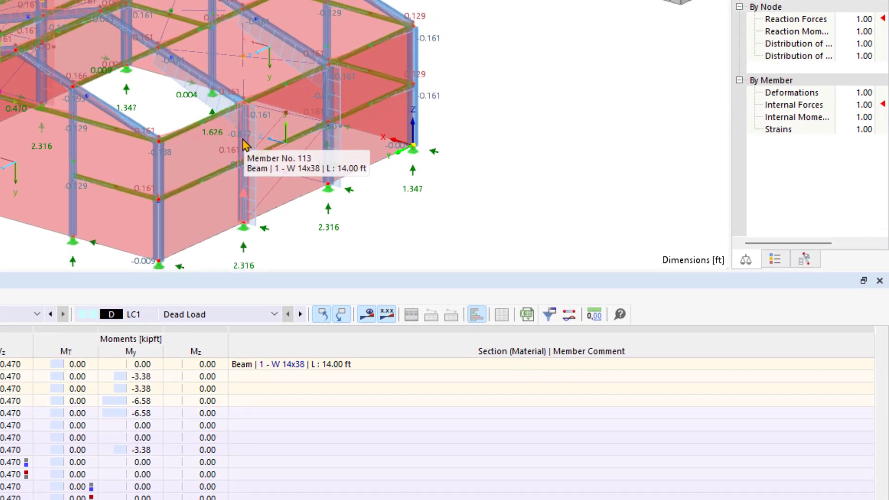
- Open the result diagrams for member 113, the W 14x38 column
right_click(244, 144)
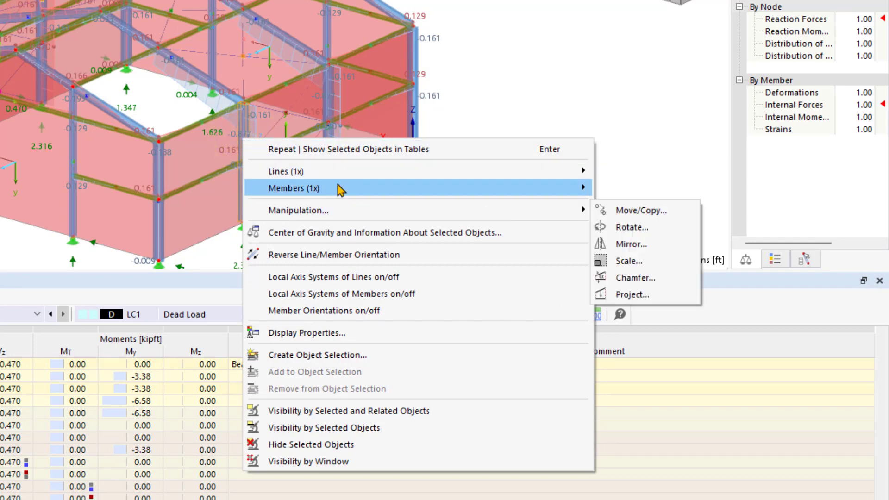
mouse_move(359, 195)
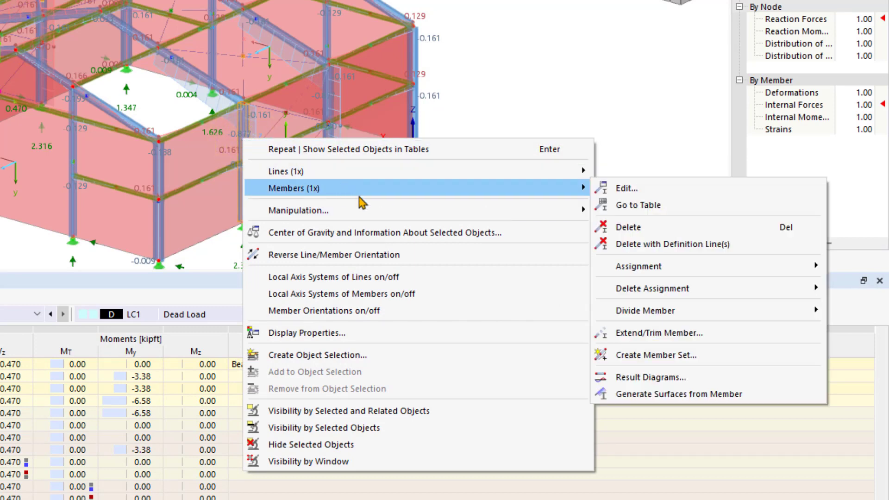
click(679, 383)
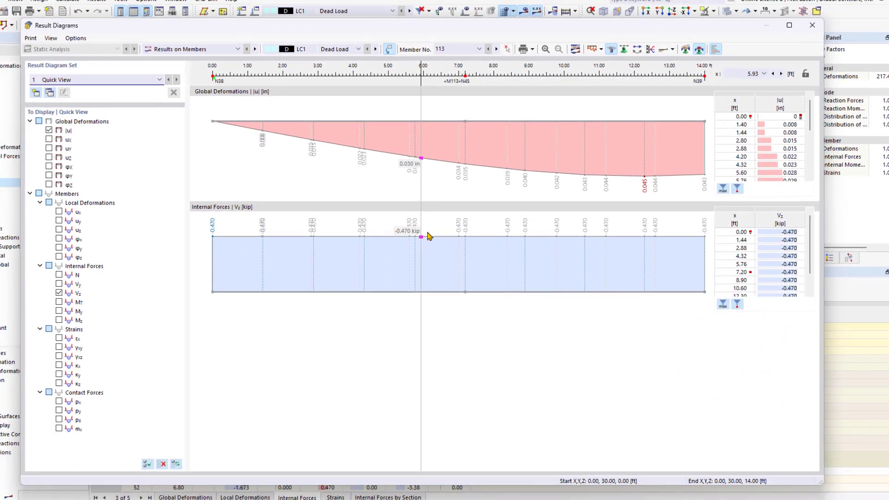